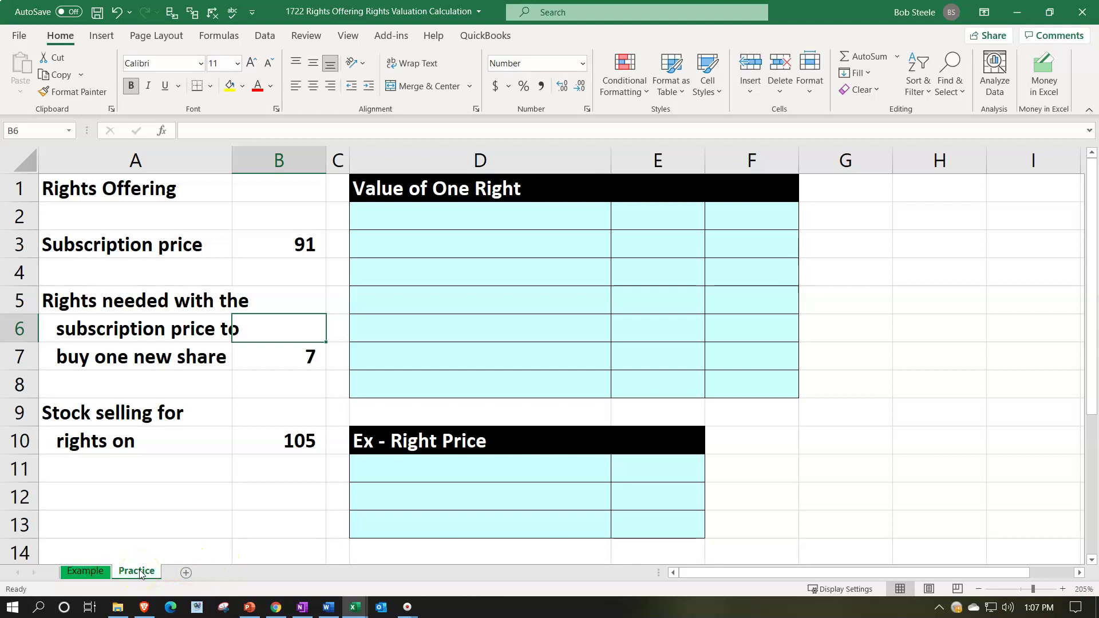
Review the source values: 7 rights needed, stock price 105 and subscription price 91.
{"action": "left_click", "coordinate": [104, 572]}
{"action": "left_click", "coordinate": [128, 479]}
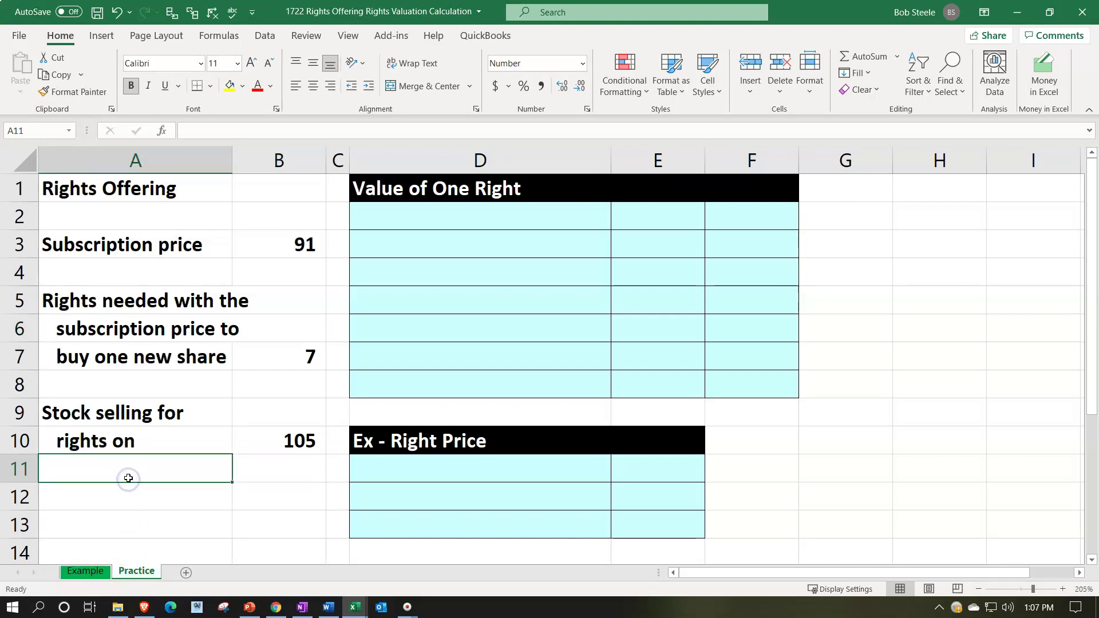
{"action": "left_click", "coordinate": [407, 361]}
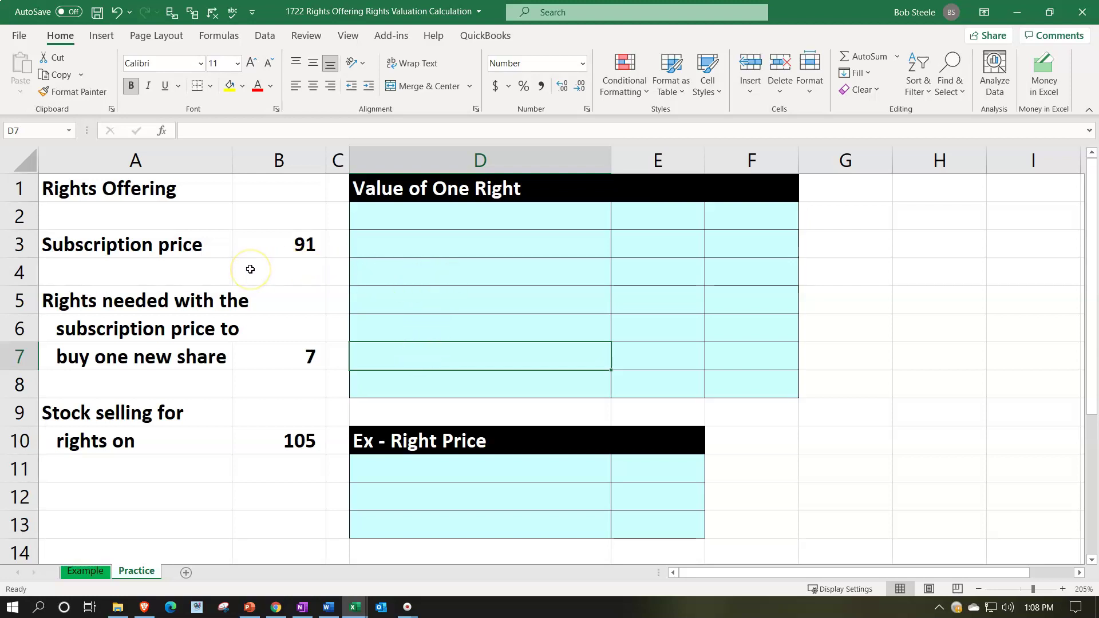
{"action": "left_click", "coordinate": [215, 271]}
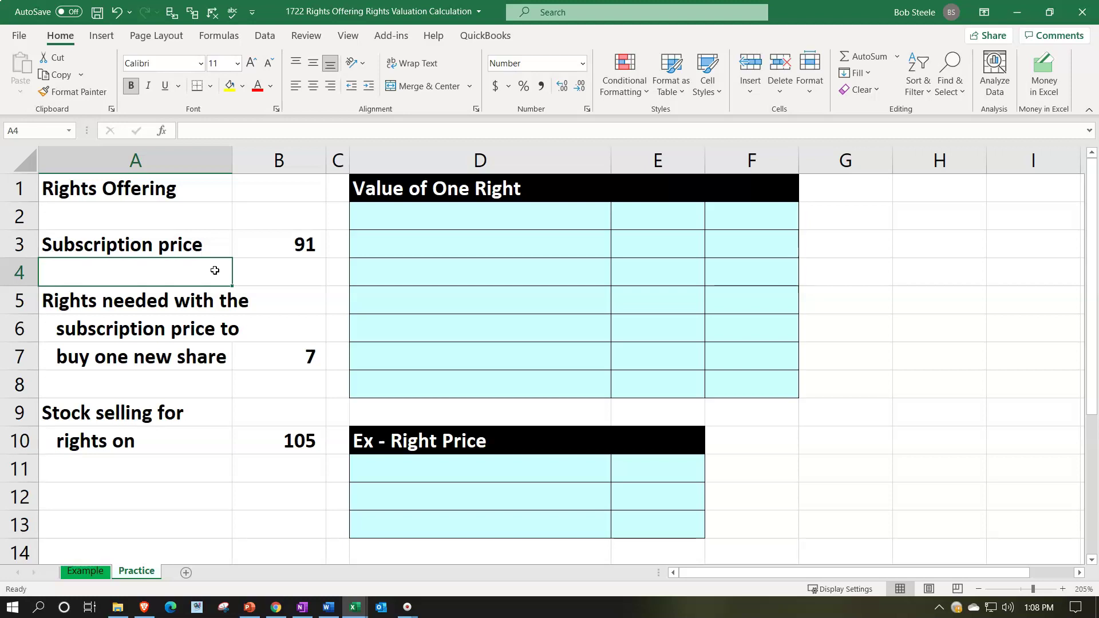
{"action": "left_click", "coordinate": [260, 356]}
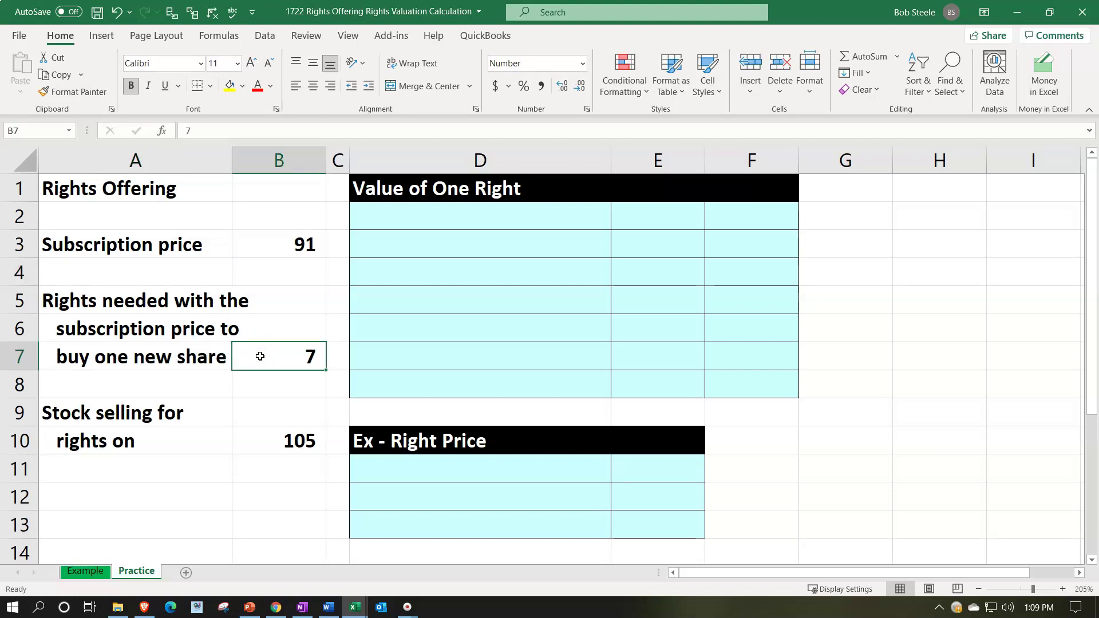
{"action": "left_click", "coordinate": [263, 357]}
{"action": "left_click", "coordinate": [236, 450]}
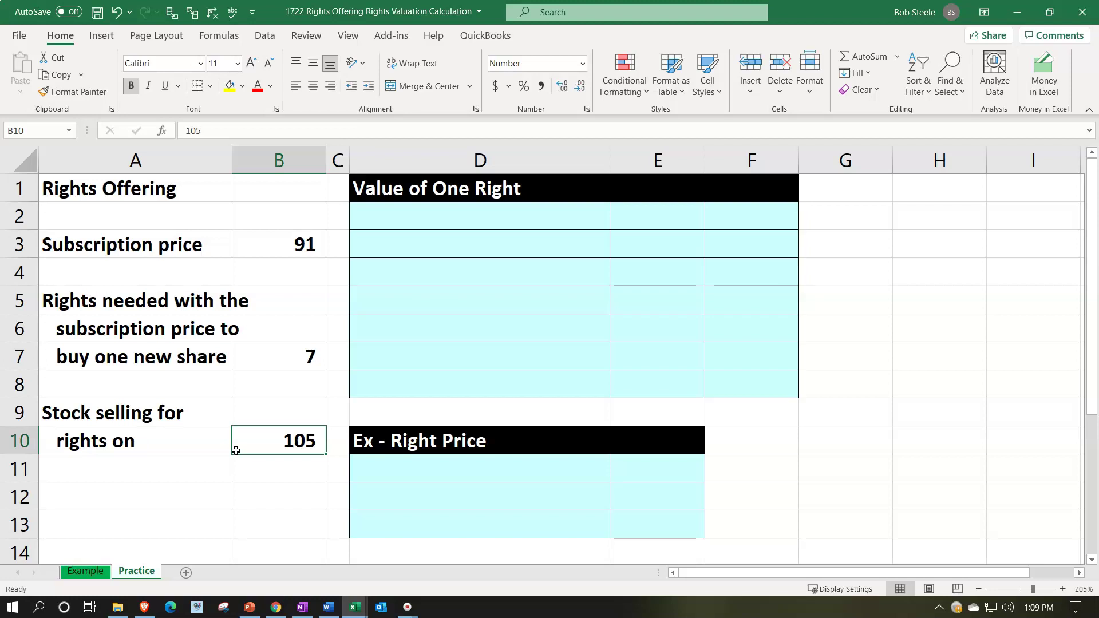
{"action": "left_click", "coordinate": [266, 247]}
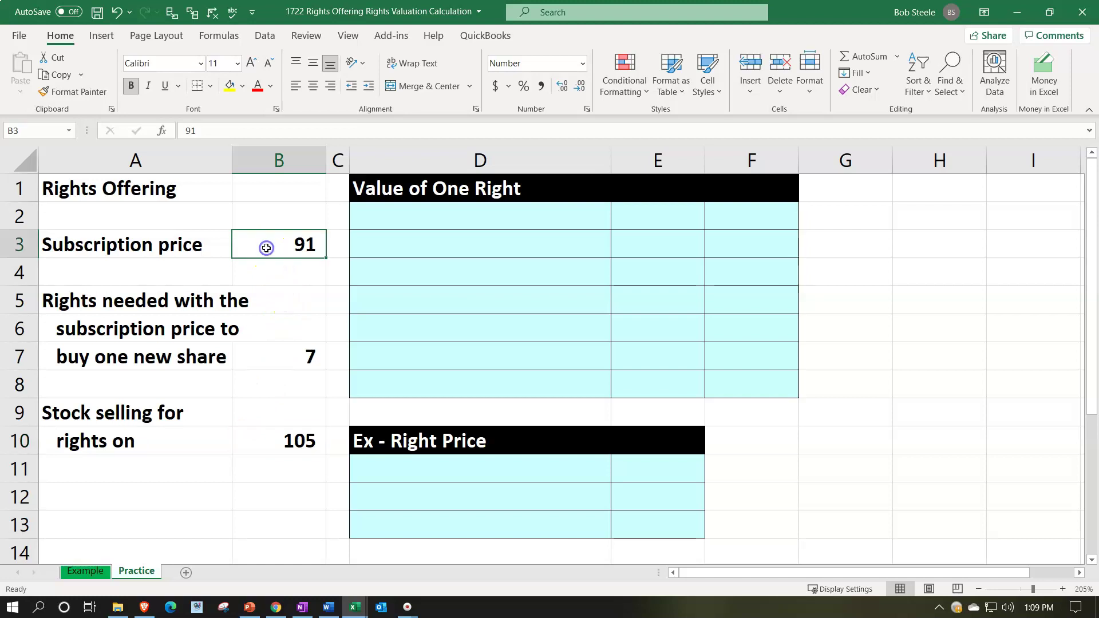
{"action": "left_click", "coordinate": [281, 366]}
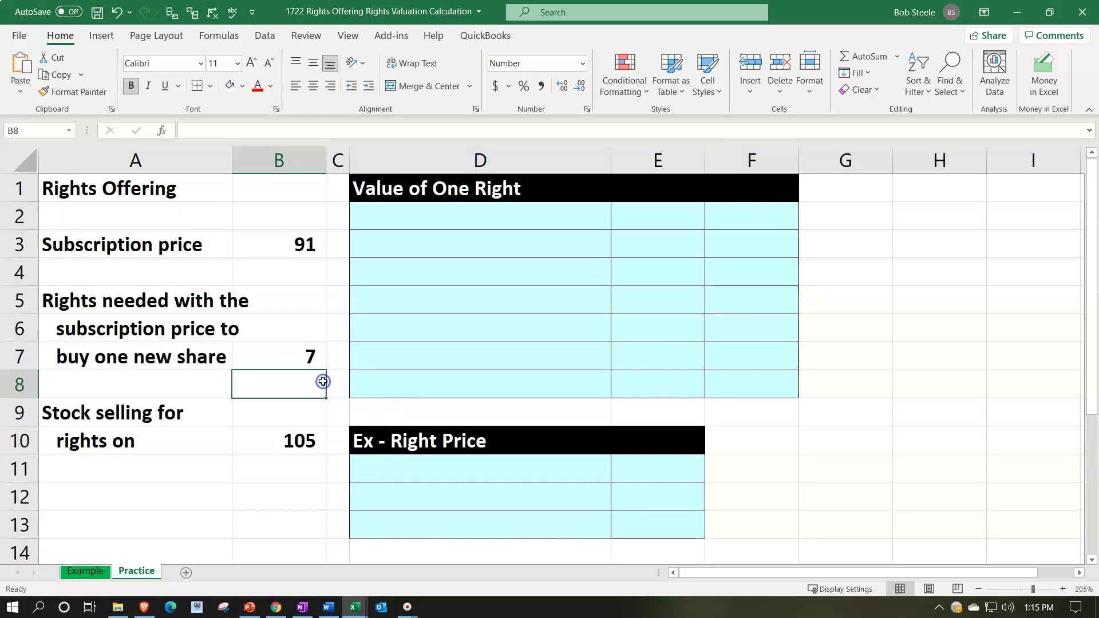
{"action": "scroll", "coordinate": [321, 377], "scroll_direction": "down", "scroll_amount": 2}
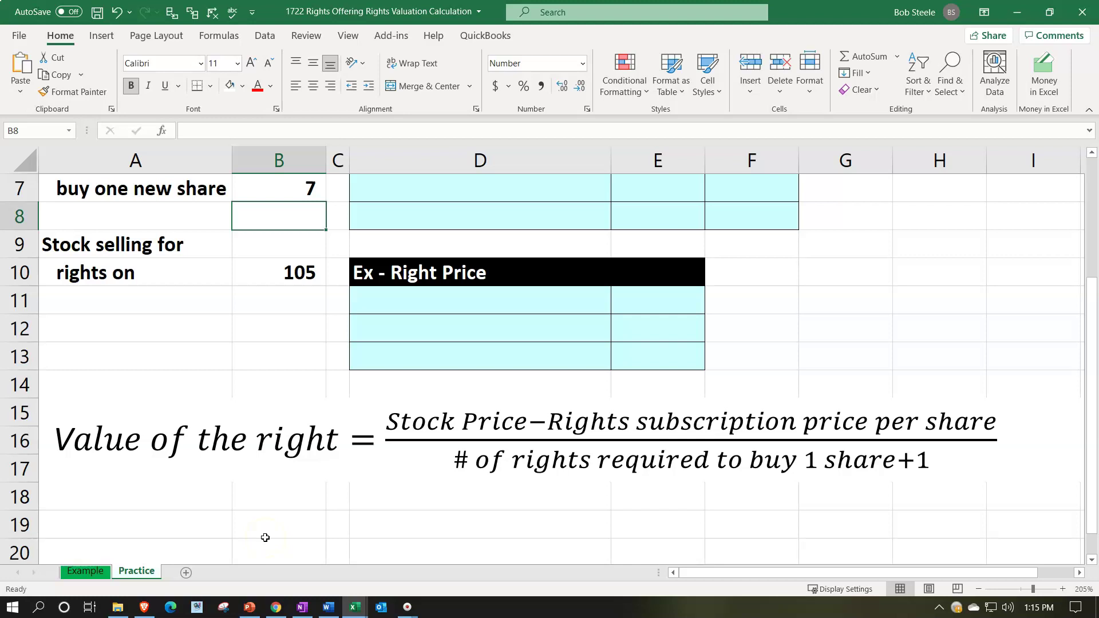
{"action": "scroll", "coordinate": [355, 503], "scroll_direction": "up", "scroll_amount": 2}
Put the 'Stock selling for rights on' label in D2 and link E2 to the stock price 105.
{"action": "left_click", "coordinate": [458, 214]}
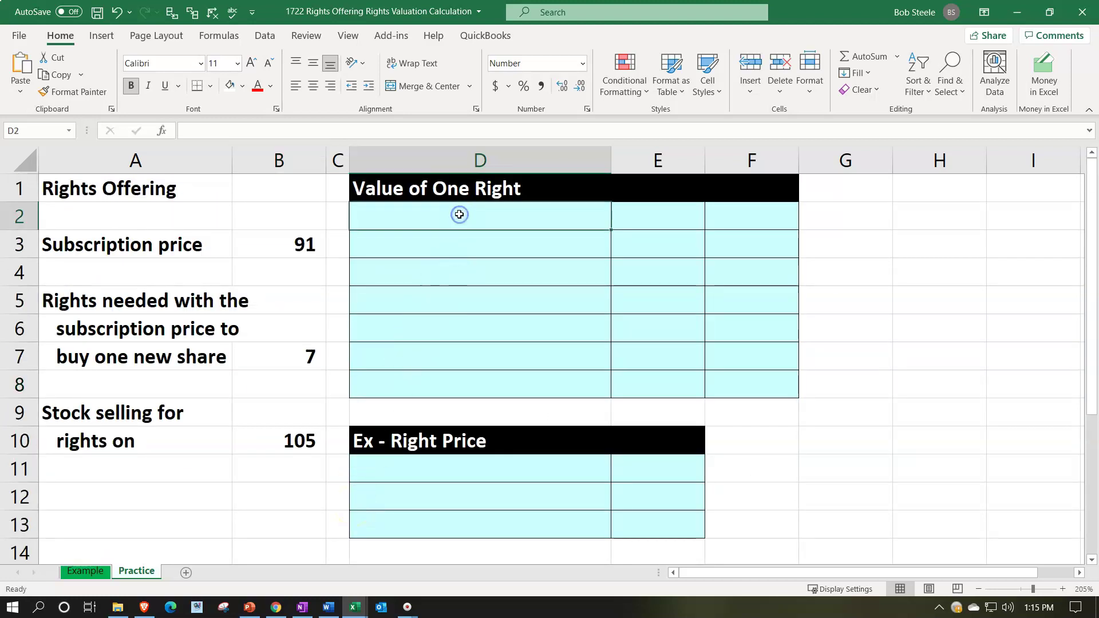
{"action": "type", "text": "="}
{"action": "key", "text": "Down"}
{"action": "key", "text": "Down"}
{"action": "key", "text": "Down"}
{"action": "key", "text": "Down"}
{"action": "key", "text": "Down"}
{"action": "key", "text": "BackSpace"}
{"action": "key", "text": "BackSpace"}
{"action": "key", "text": "BackSpace"}
{"action": "key", "text": "Escape"}
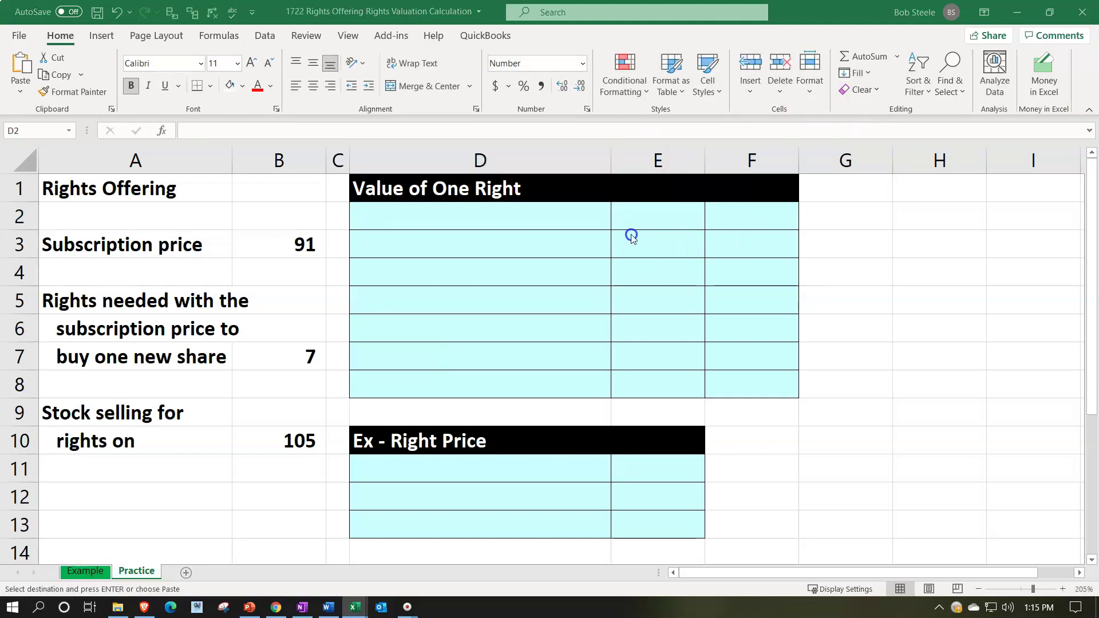
{"action": "type", "text": "Stock selling for rights on"}
{"action": "key", "text": "Right"}
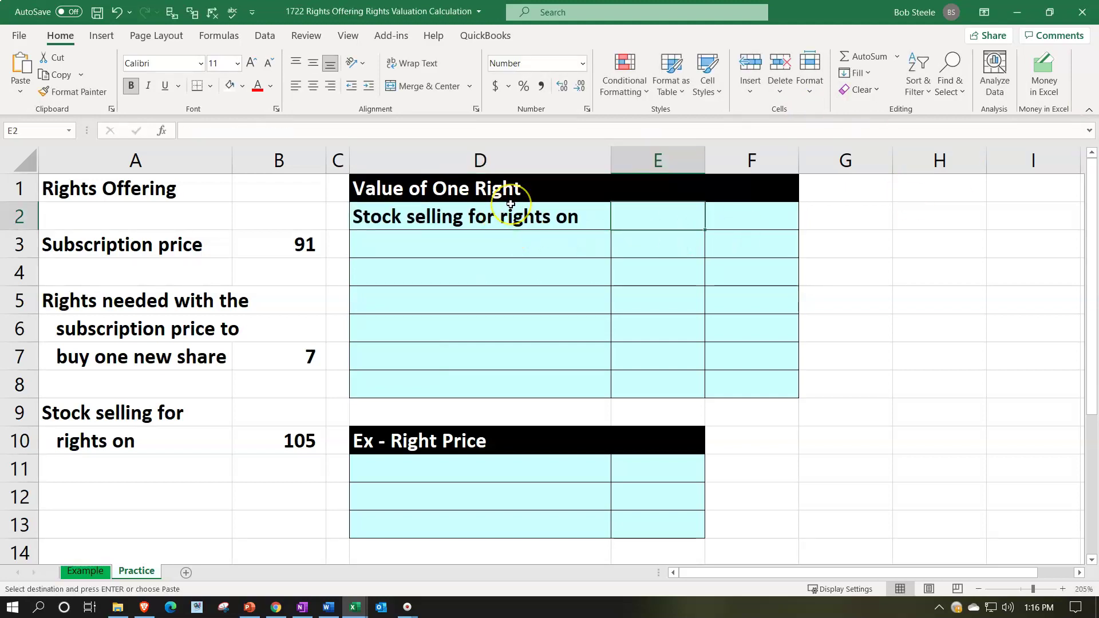
{"action": "type", "text": "="}
{"action": "key", "text": "Left"}
{"action": "key", "text": "Left"}
{"action": "key", "text": "Left"}
{"action": "key", "text": "Down"}
{"action": "key", "text": "Down"}
{"action": "key", "text": "Down"}
{"action": "key", "text": "Down"}
{"action": "key", "text": "Down"}
{"action": "key", "text": "Down"}
{"action": "key", "text": "Down"}
{"action": "key", "text": "Down"}
{"action": "key", "text": "Return"}
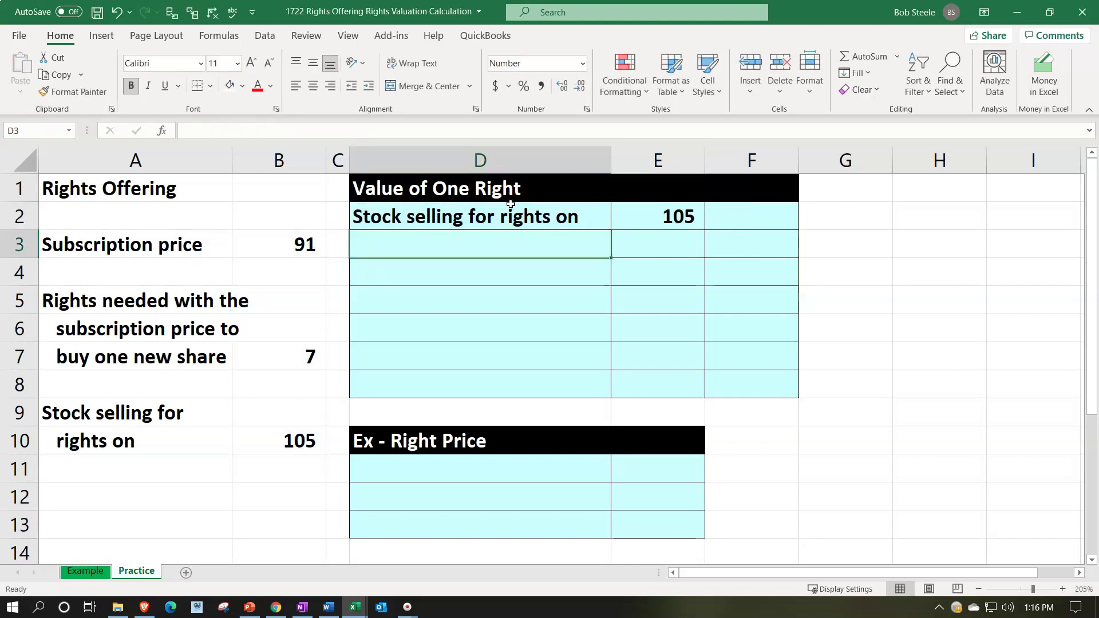
Add the Subscription price row with E3 linked to 91, underlined.
{"action": "type", "text": "="}
{"action": "key", "text": "Left"}
{"action": "key", "text": "Left"}
{"action": "key", "text": "Left"}
{"action": "key", "text": "Tab"}
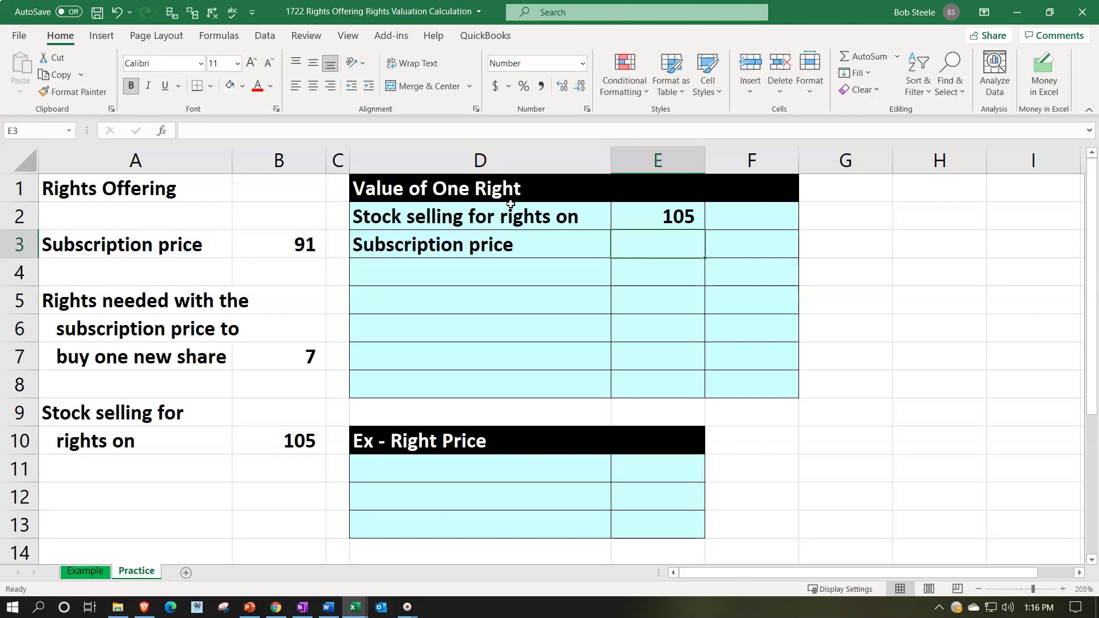
{"action": "type", "text": "="}
{"action": "key", "text": "Left"}
{"action": "key", "text": "Left"}
{"action": "key", "text": "Left"}
{"action": "key", "text": "ctrl+Return"}
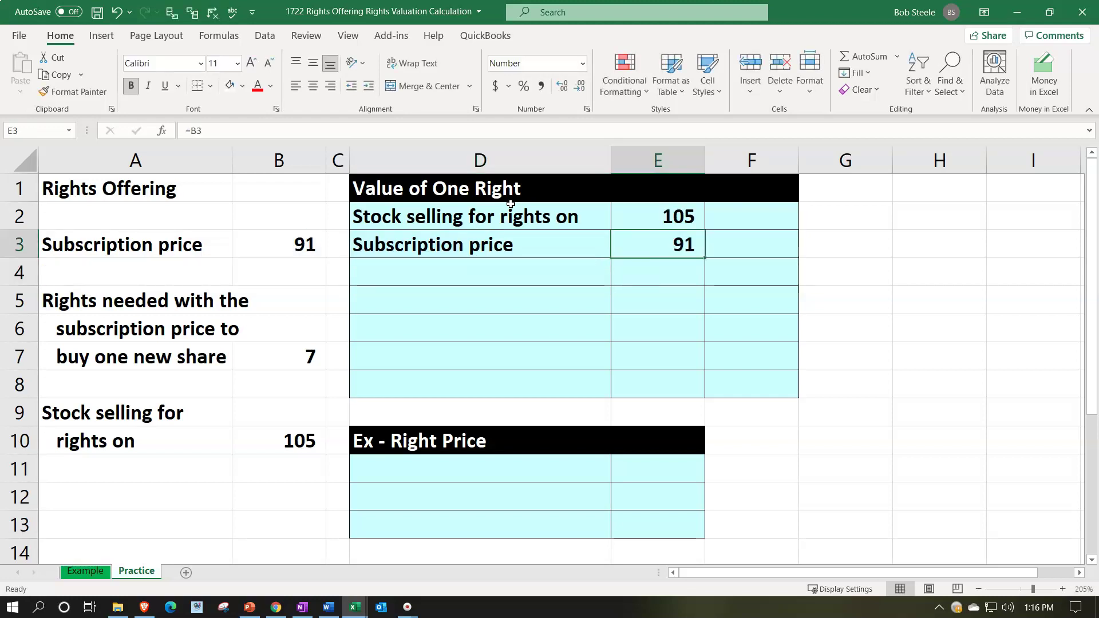
{"action": "left_click", "coordinate": [165, 86]}
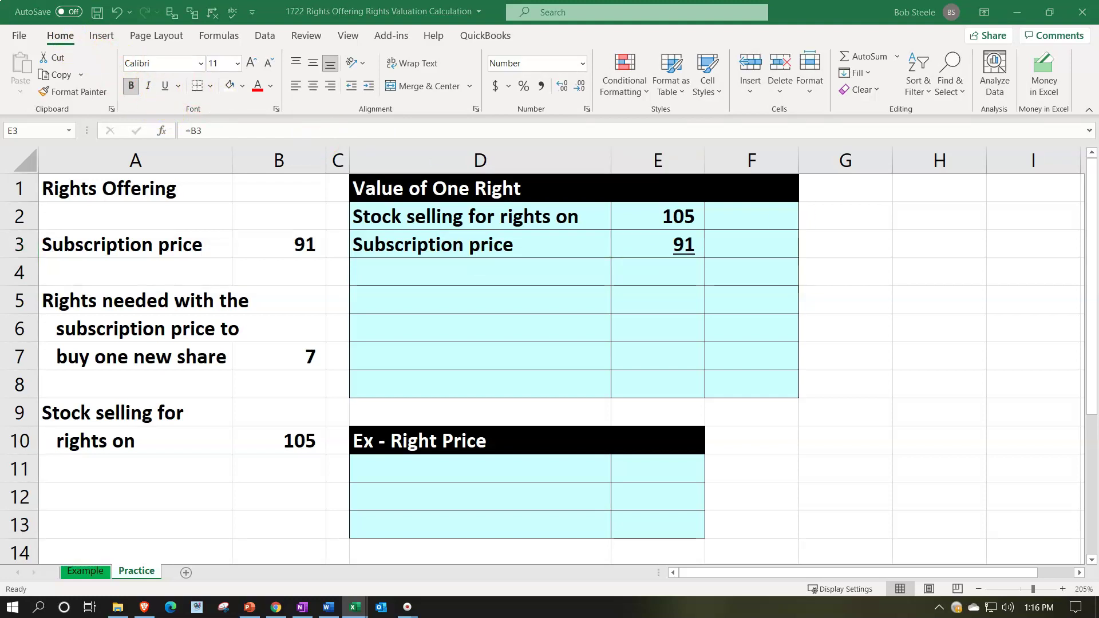
{"action": "key", "text": "ctrl+c"}
Label D4 'Numerator' and compute =E2-E3 in F4, giving 14.
{"action": "left_click", "coordinate": [497, 274]}
{"action": "type", "text": "Numerator"}
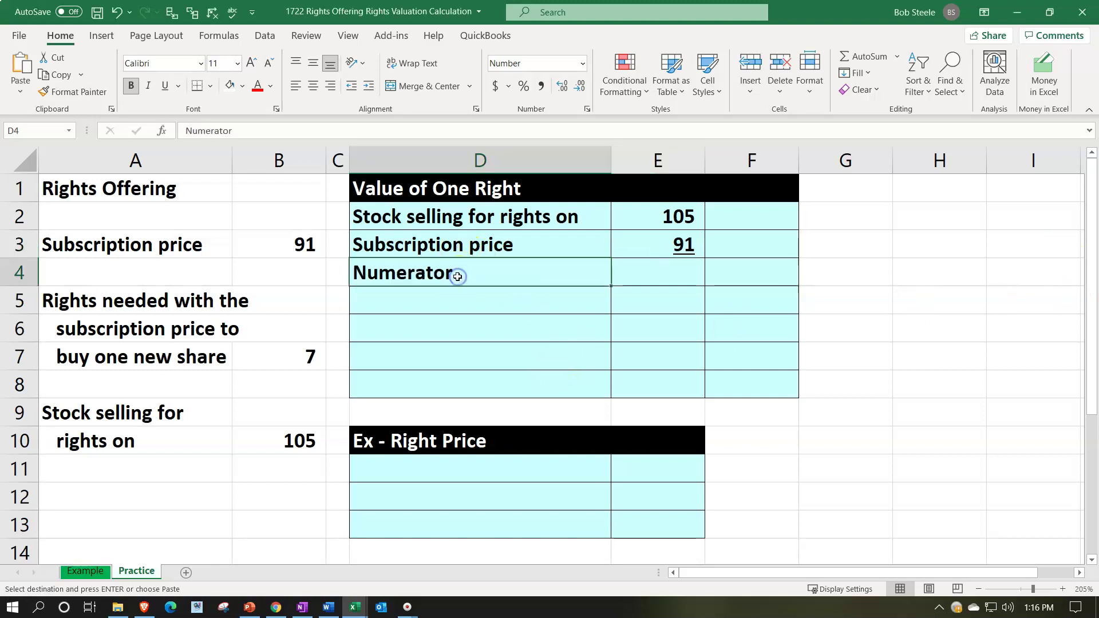
{"action": "left_click", "coordinate": [751, 328]}
{"action": "left_click", "coordinate": [769, 267]}
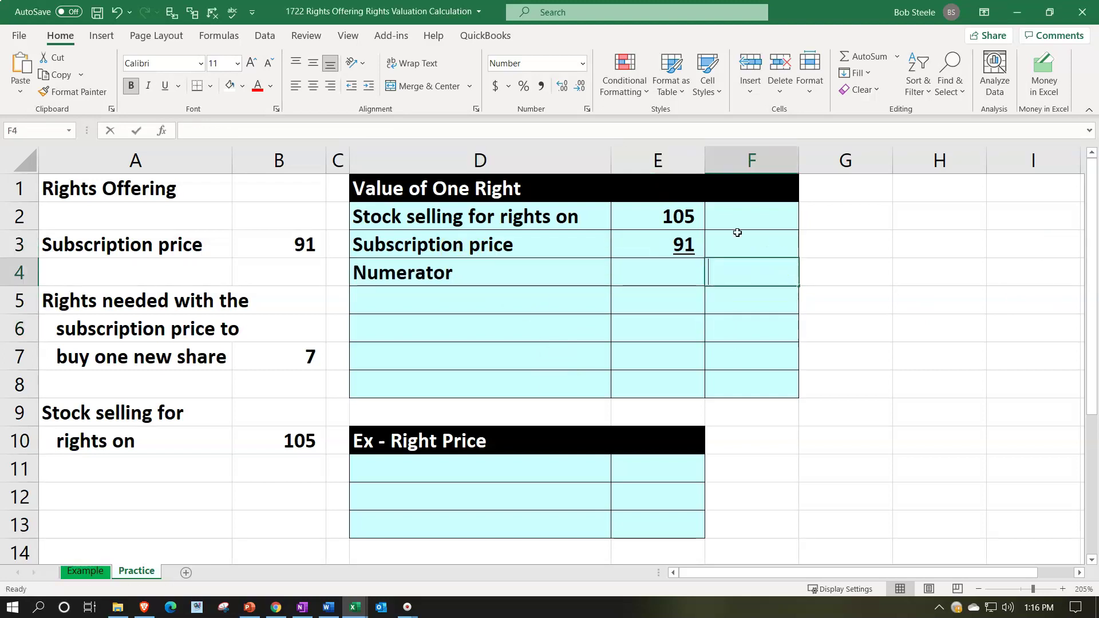
{"action": "type", "text": "="}
{"action": "key", "text": "Left"}
{"action": "key", "text": "Up"}
{"action": "key", "text": "Up"}
{"action": "type", "text": "-"}
{"action": "key", "text": "Left"}
{"action": "key", "text": "Up"}
{"action": "key", "text": "Return"}
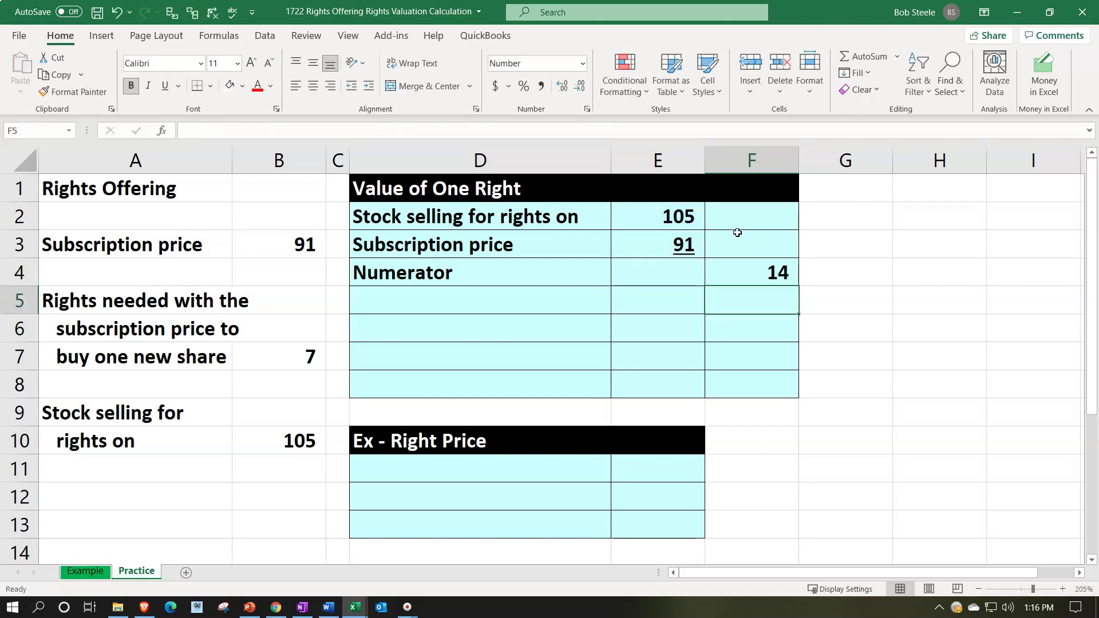
{"action": "key", "text": "Left"}
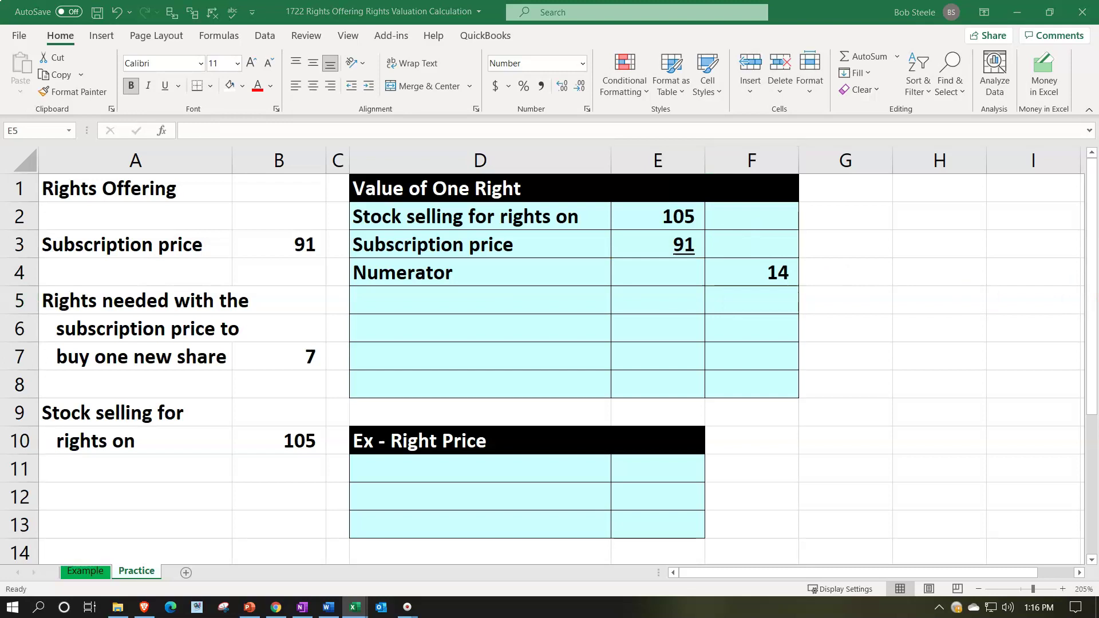
Add the 'Rights needed for one share' label in D5 with E5 linked to 7.
{"action": "left_click", "coordinate": [451, 297]}
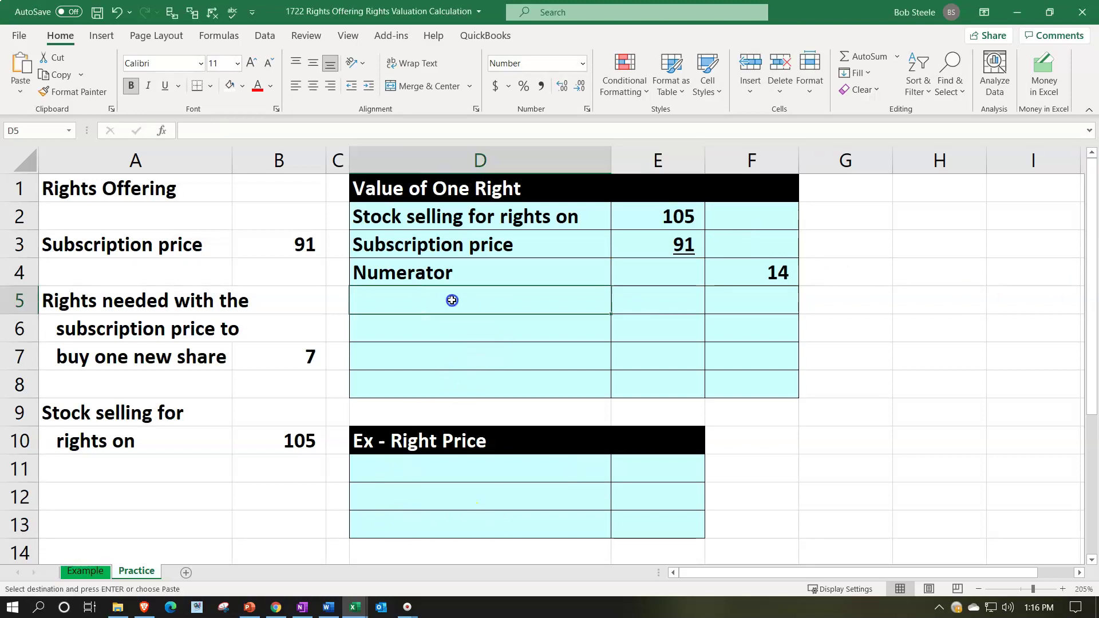
{"action": "key", "text": "ctrl+v"}
{"action": "key", "text": "Tab"}
{"action": "type", "text": "="}
{"action": "key", "text": "Down"}
{"action": "key", "text": "Down"}
{"action": "key", "text": "Left"}
{"action": "key", "text": "Left"}
{"action": "key", "text": "Left"}
{"action": "key", "text": "Return"}
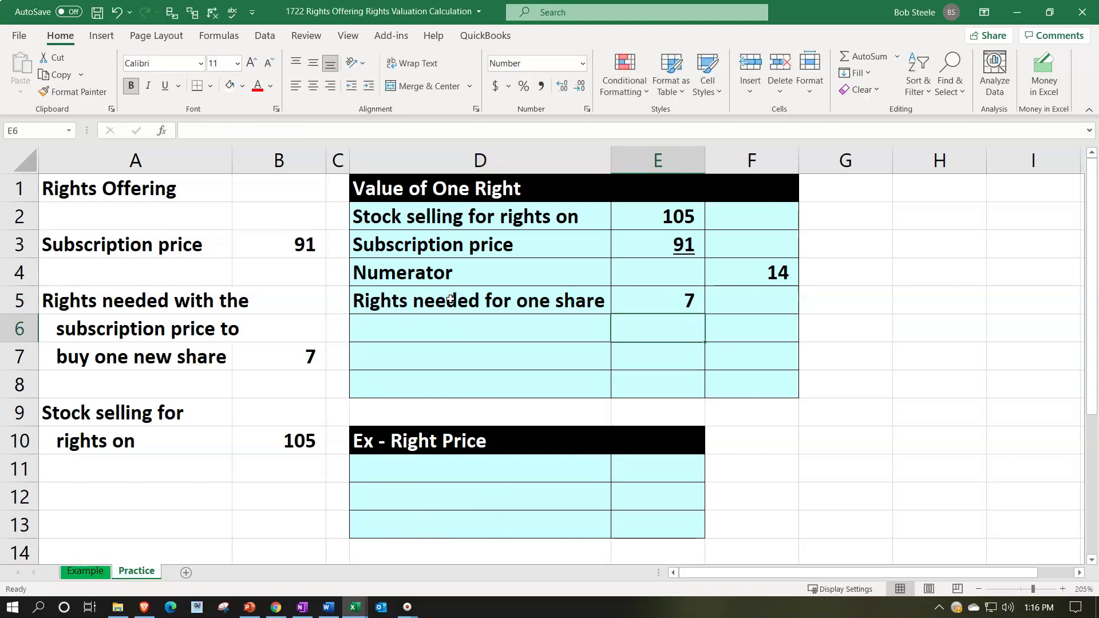
{"action": "scroll", "coordinate": [565, 410], "scroll_direction": "down", "scroll_amount": 1}
{"action": "scroll", "coordinate": [630, 408], "scroll_direction": "down", "scroll_amount": 2}
{"action": "scroll", "coordinate": [764, 418], "scroll_direction": "up", "scroll_amount": 3}
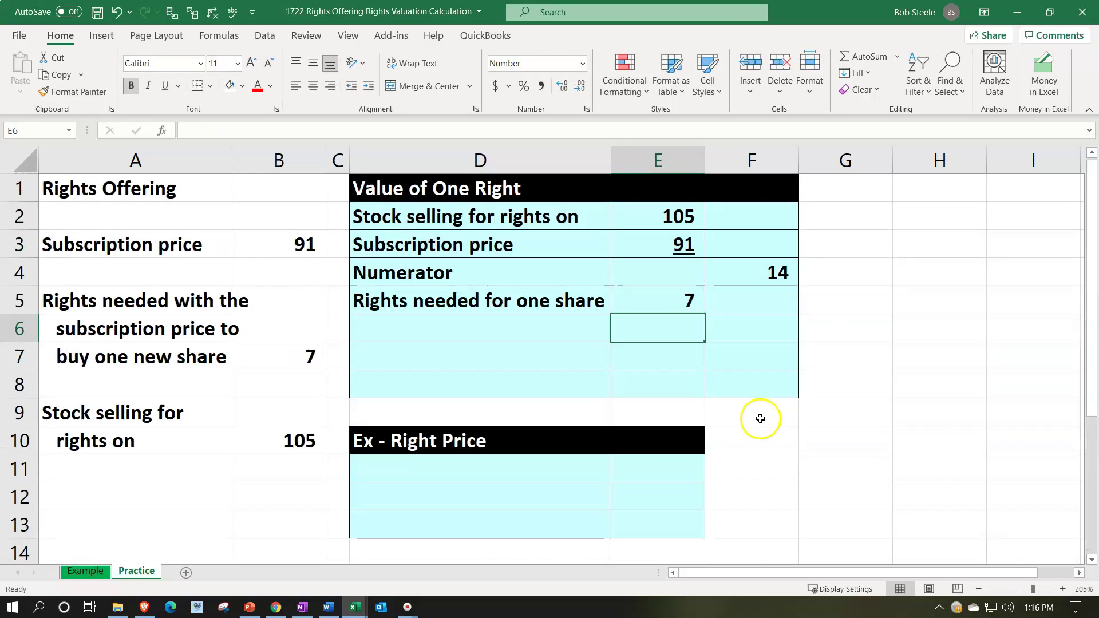
Enter an underlined 1 in E6 and total =E5+E6 in F7, giving 8.
{"action": "type", "text": "1"}
{"action": "key", "text": "Return"}
{"action": "key", "text": "Up"}
{"action": "left_click", "coordinate": [166, 87]}
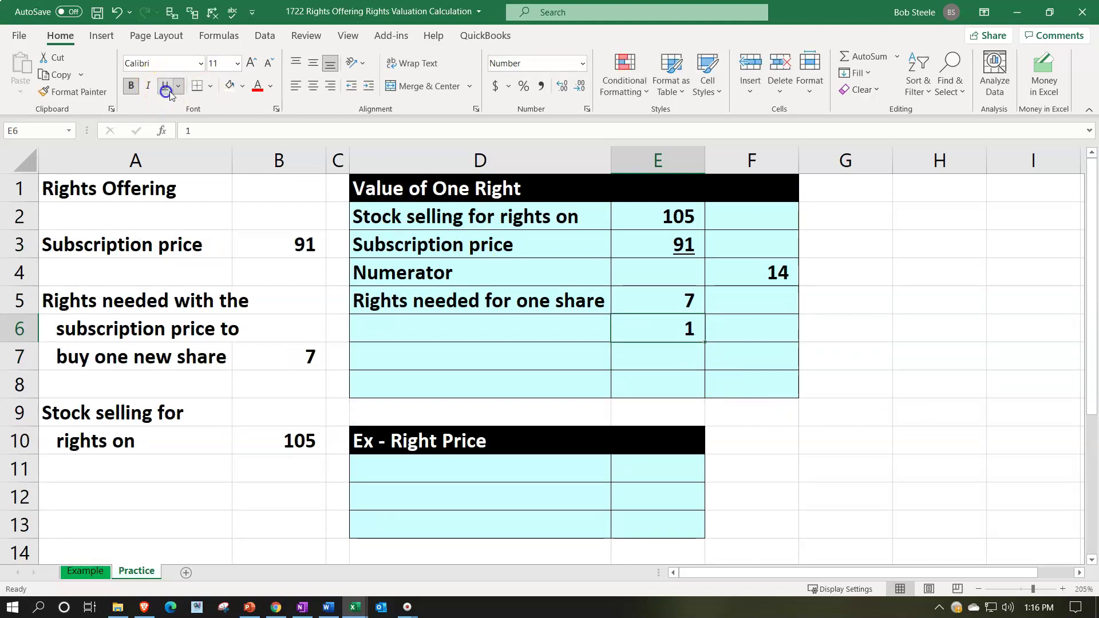
{"action": "left_click", "coordinate": [763, 355]}
{"action": "type", "text": "="}
{"action": "key", "text": "Left"}
{"action": "key", "text": "Up"}
{"action": "key", "text": "Up"}
{"action": "type", "text": "+"}
{"action": "key", "text": "Left"}
{"action": "key", "text": "Up"}
{"action": "key", "text": "Return"}
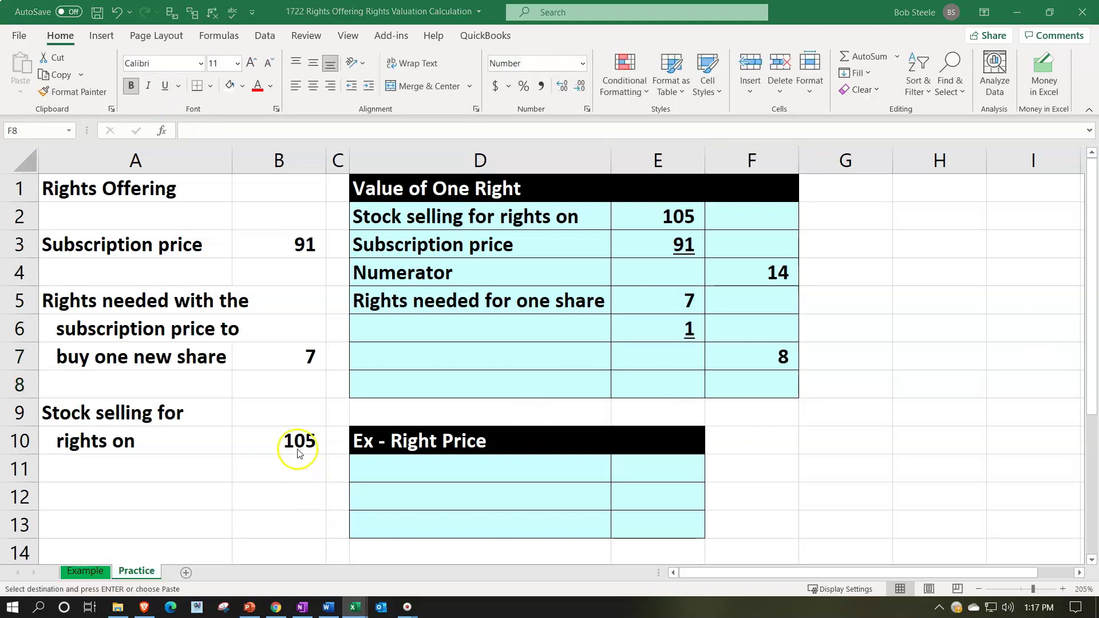
Paste the Denominator label into D7.
{"action": "left_click", "coordinate": [452, 356]}
{"action": "key", "text": "ctrl+v"}
{"action": "key", "text": "Down"}
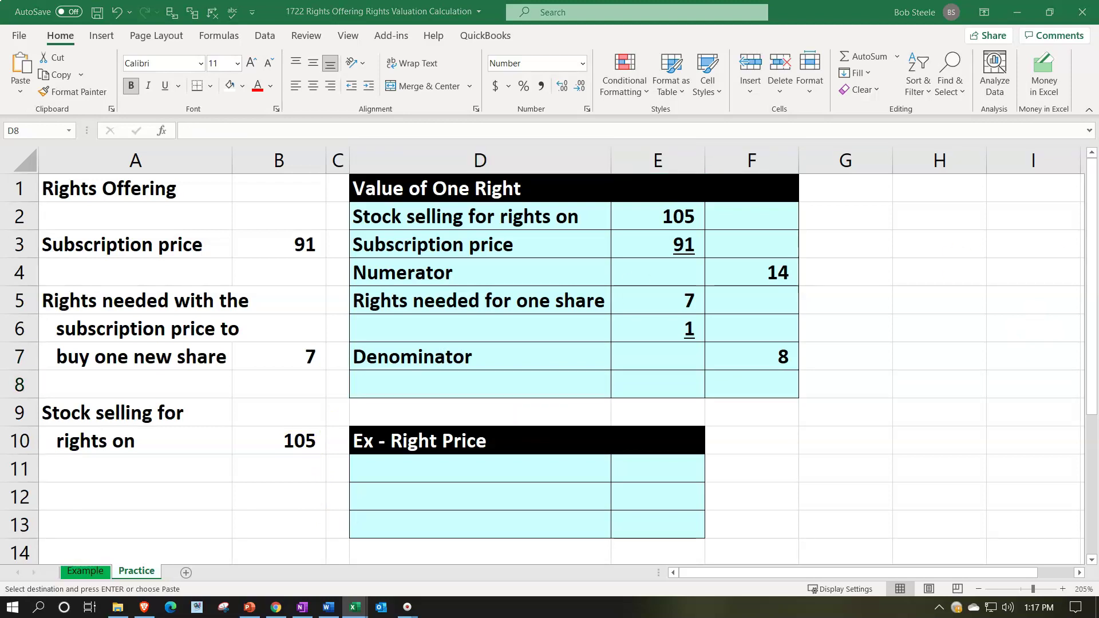
Label D8 'Value of one right' and enter =F4/F7 in F8.
{"action": "type", "text": "Value of one right"}
{"action": "key", "text": "Right"}
{"action": "key", "text": "Right"}
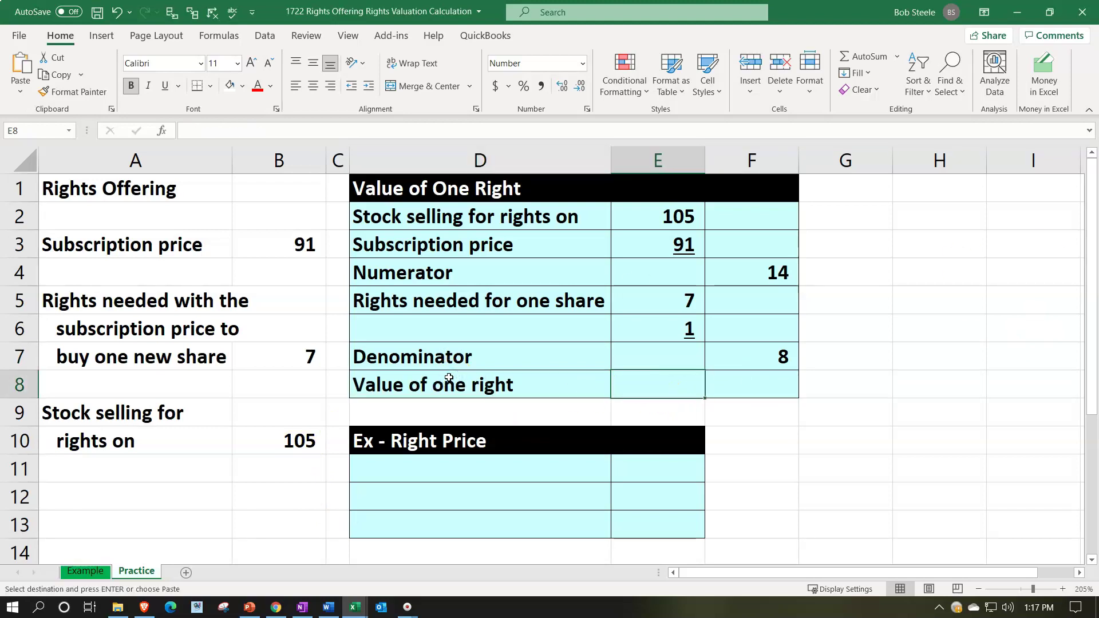
{"action": "type", "text": "="}
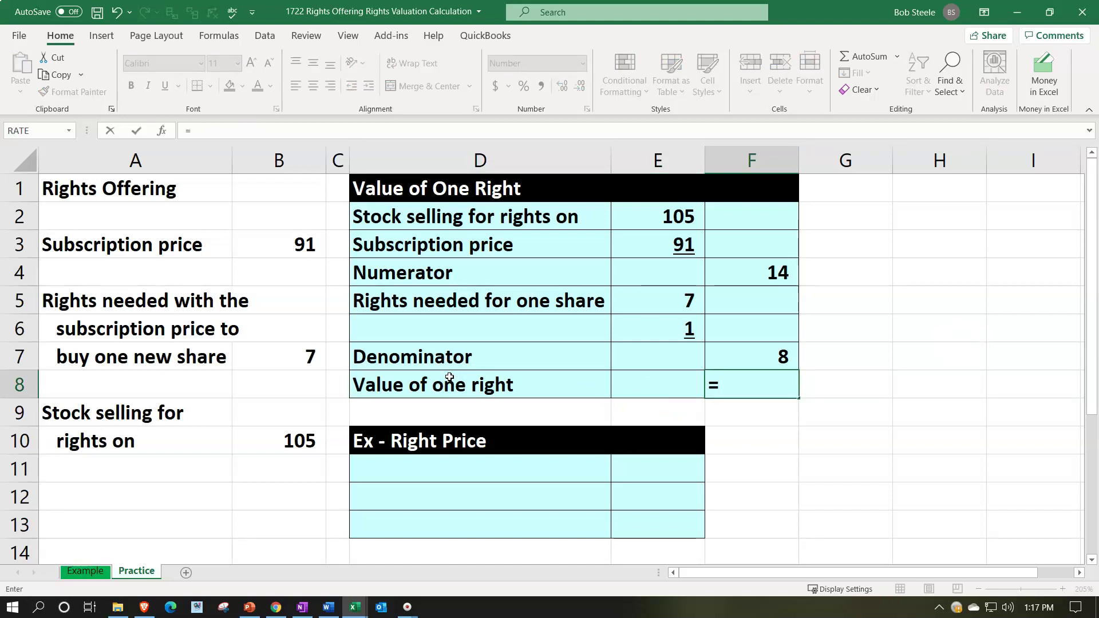
{"action": "key", "text": "Up"}
{"action": "key", "text": "Up"}
{"action": "key", "text": "Up"}
{"action": "key", "text": "Up"}
{"action": "type", "text": "/"}
{"action": "key", "text": "Up"}
{"action": "key", "text": "Return"}
{"action": "key", "text": "Up"}
{"action": "key", "text": "Up"}
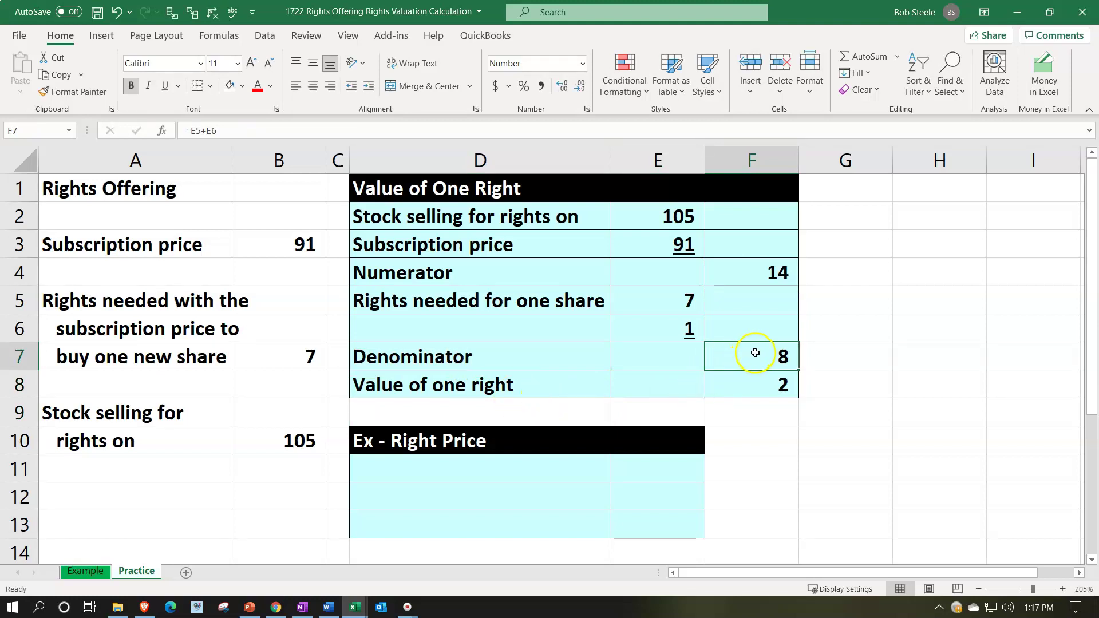
Underline the denominator 8 and show F8 with two decimals as 1.75.
{"action": "left_click", "coordinate": [167, 86]}
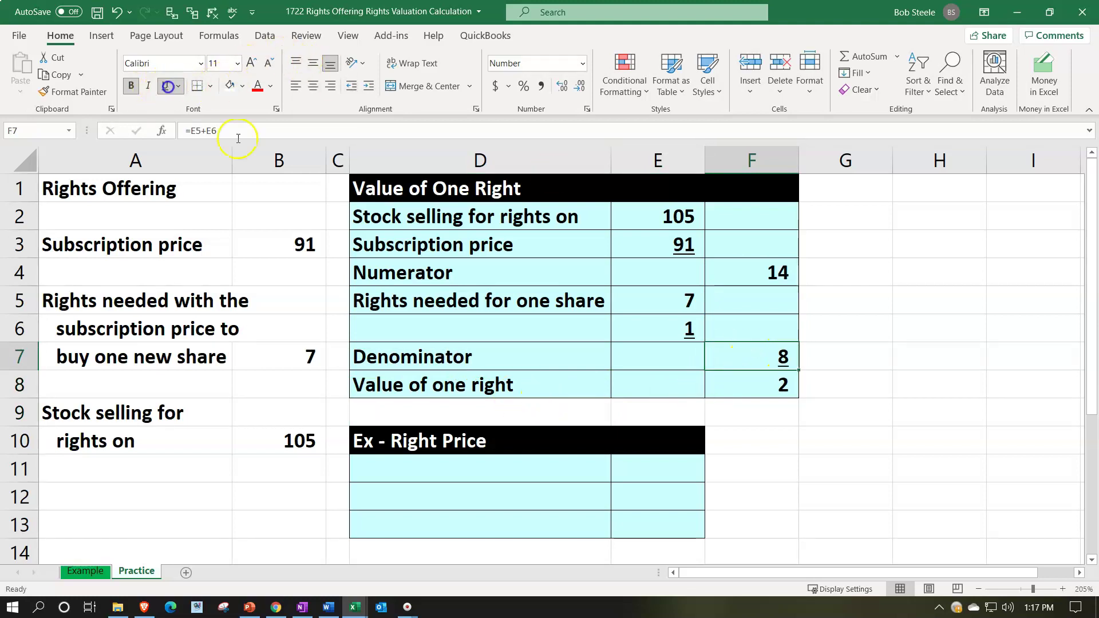
{"action": "left_click", "coordinate": [736, 388]}
{"action": "left_click", "coordinate": [561, 86]}
{"action": "left_click", "coordinate": [562, 85]}
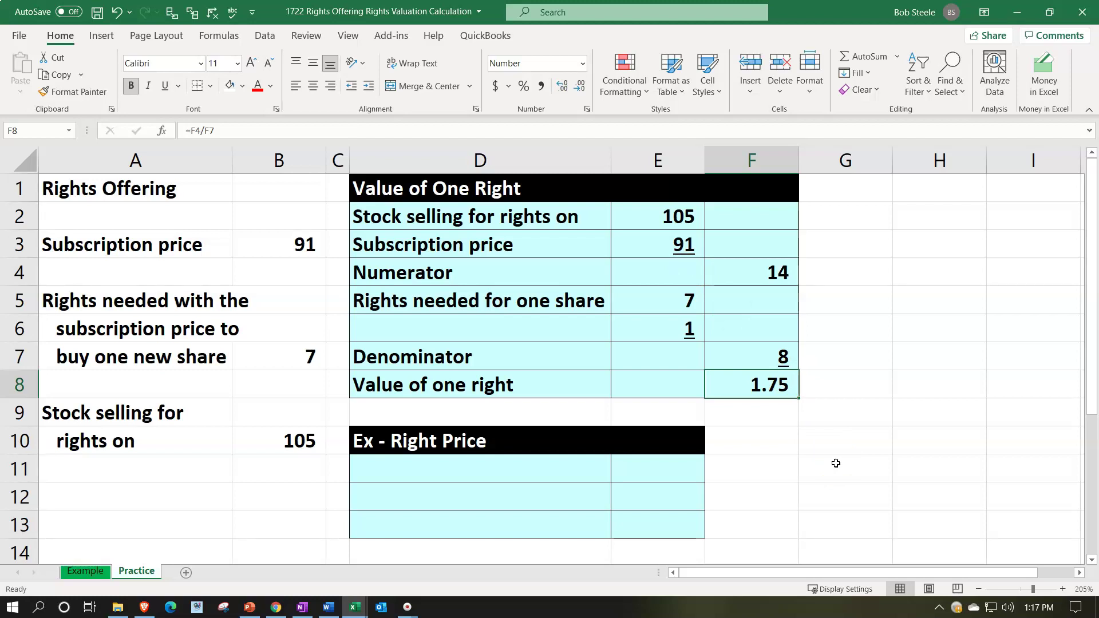
{"action": "left_click", "coordinate": [297, 445]}
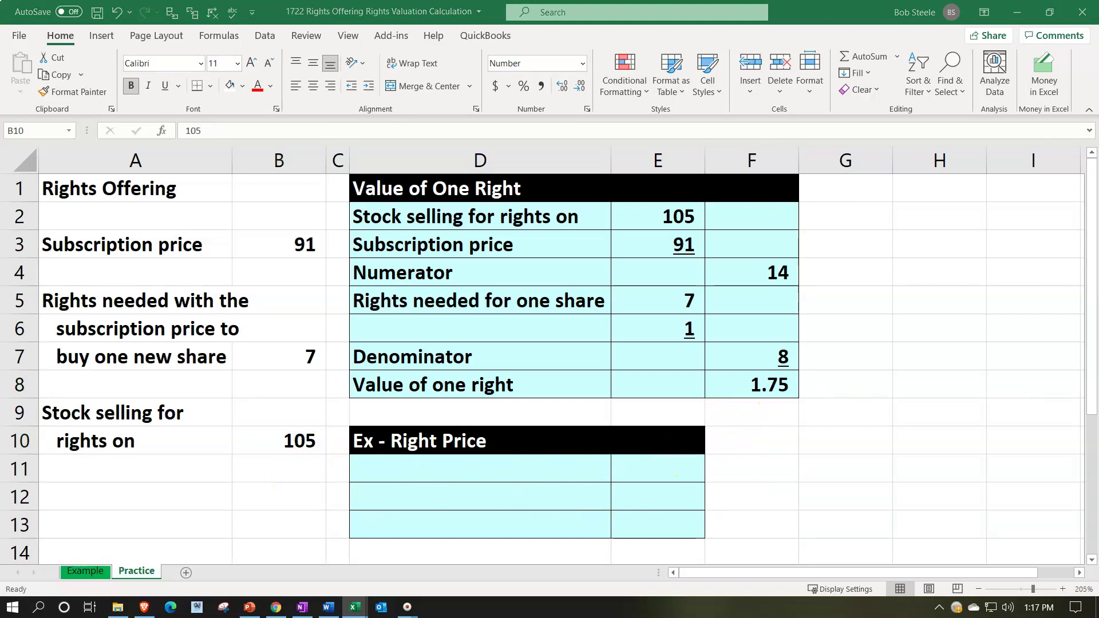
Link D11 to the D2 label and E11 to the stock price 105 in B10.
{"action": "key", "text": "ctrl+c"}
{"action": "left_click", "coordinate": [511, 463]}
{"action": "type", "text": "=d2"}
{"action": "key", "text": "Tab"}
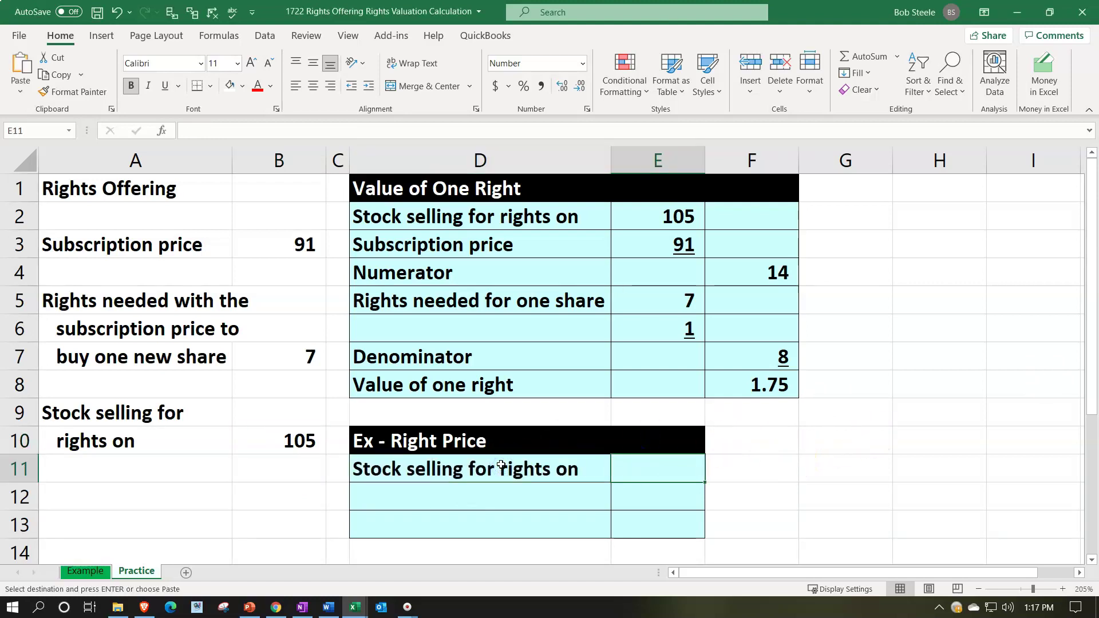
{"action": "type", "text": "="}
{"action": "key", "text": "Left"}
{"action": "key", "text": "Left"}
{"action": "key", "text": "Left"}
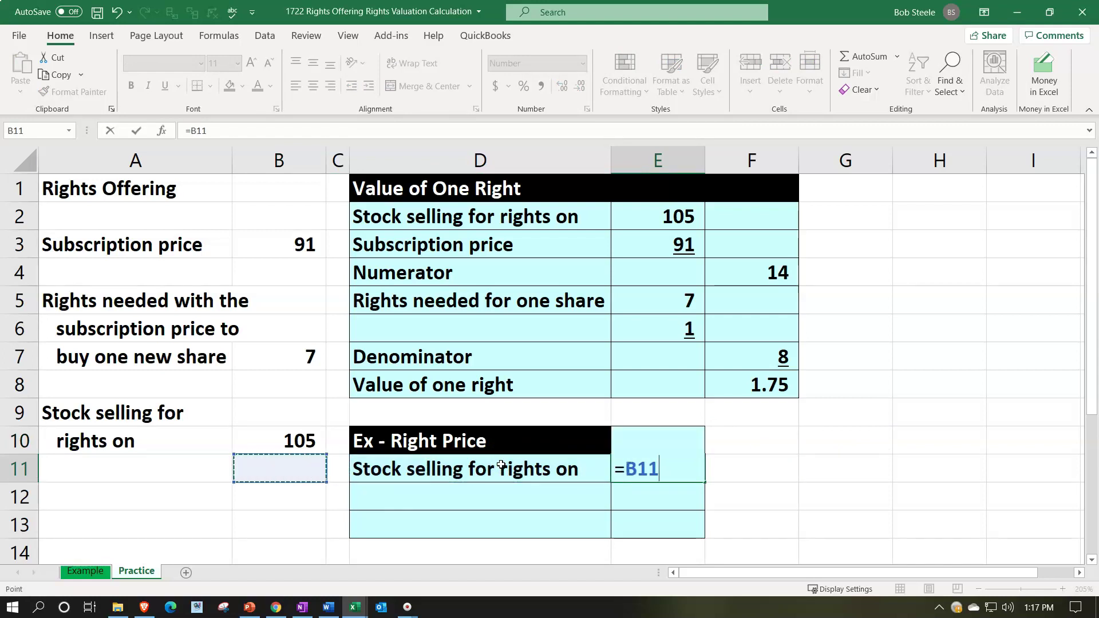
{"action": "key", "text": "Up"}
{"action": "key", "text": "Return"}
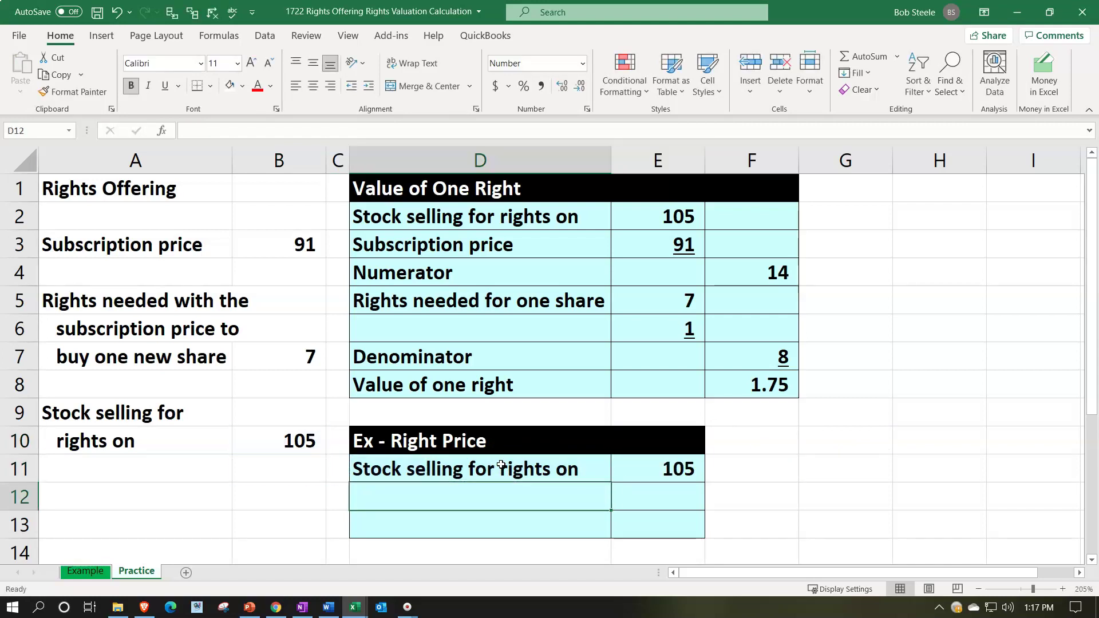
Link D12 to D8 and E12 to F8, underlined and shown as 1.75.
{"action": "type", "text": "="}
{"action": "key", "text": "Up"}
{"action": "key", "text": "Up"}
{"action": "key", "text": "Up"}
{"action": "key", "text": "Up"}
{"action": "key", "text": "Tab"}
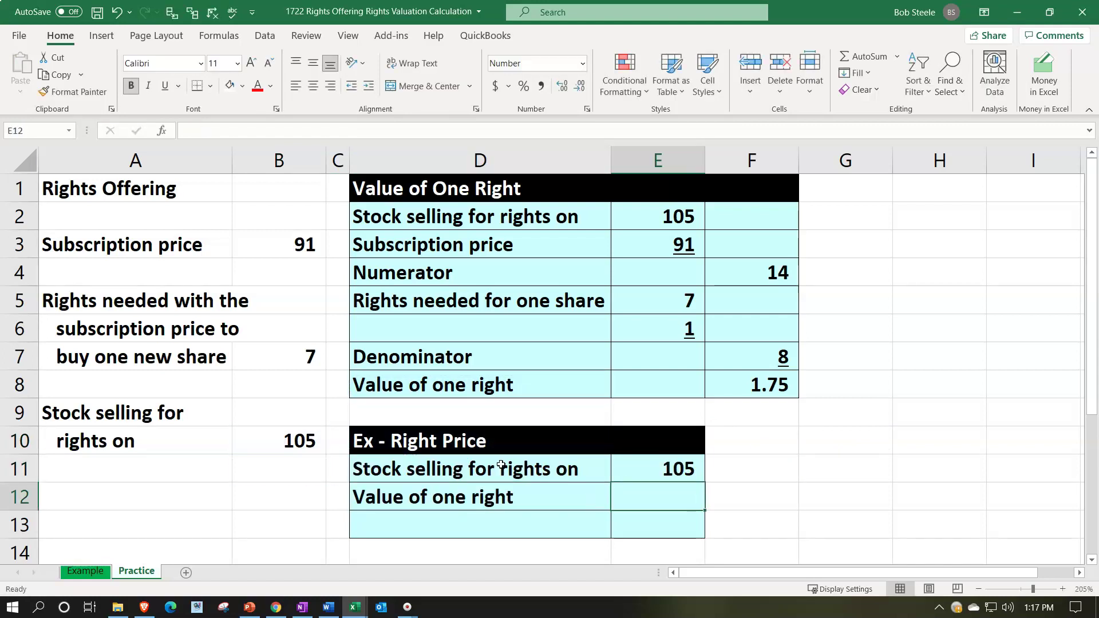
{"action": "type", "text": "="}
{"action": "key", "text": "Up"}
{"action": "key", "text": "Up"}
{"action": "key", "text": "Up"}
{"action": "key", "text": "Up"}
{"action": "key", "text": "Right"}
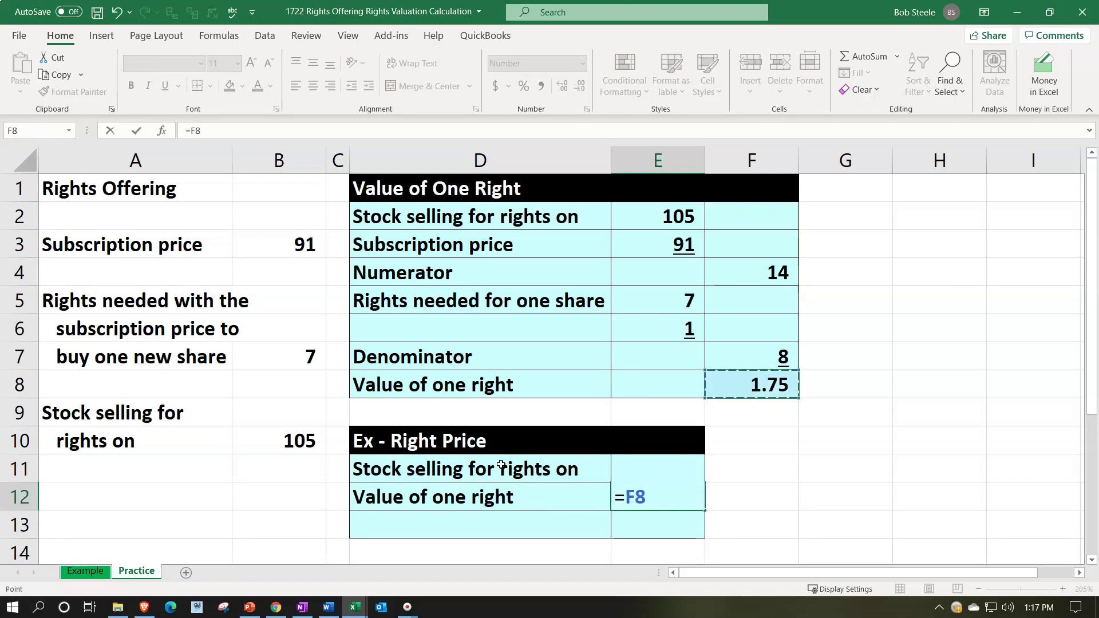
{"action": "key", "text": "ctrl+Return"}
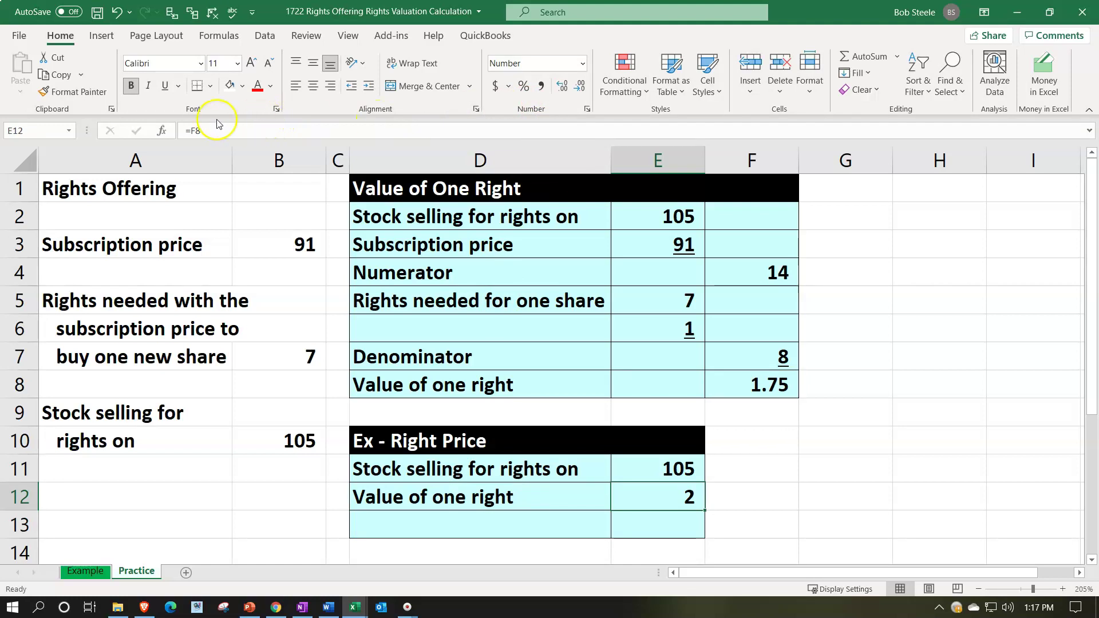
{"action": "left_click", "coordinate": [164, 86]}
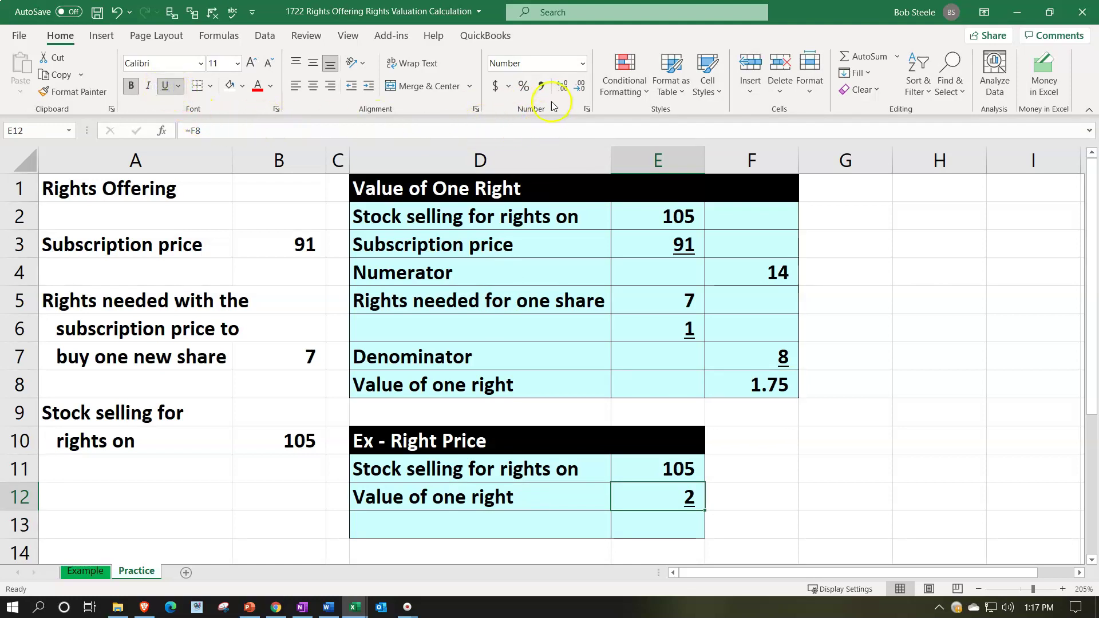
{"action": "left_click", "coordinate": [561, 85]}
{"action": "left_click", "coordinate": [561, 85]}
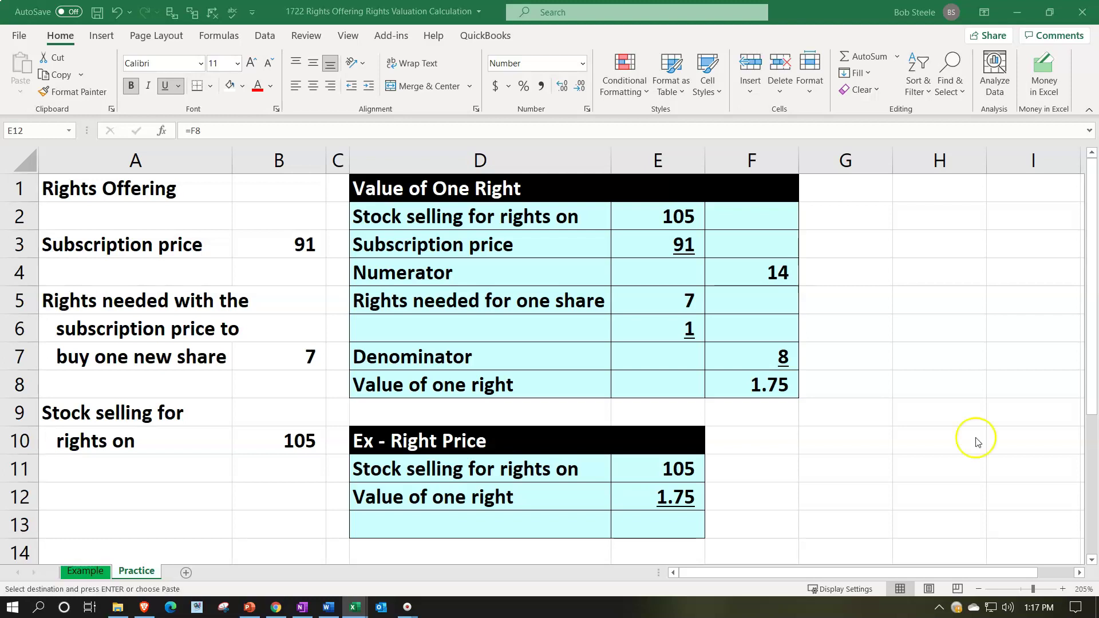
Paste the Ex-right price label into D13 and compute =E11-E12 in E13, showing 103.25.
{"action": "left_click", "coordinate": [520, 520]}
{"action": "key", "text": "ctrl+v"}
{"action": "key", "text": "Right"}
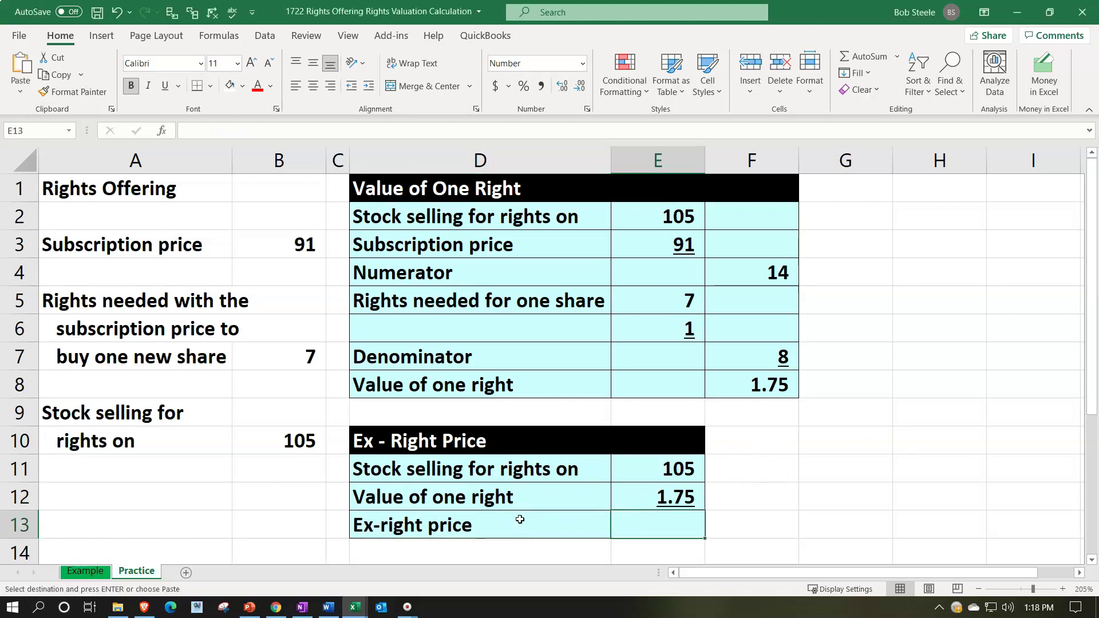
{"action": "type", "text": "="}
{"action": "key", "text": "Up"}
{"action": "key", "text": "Up"}
{"action": "type", "text": "-"}
{"action": "key", "text": "Up"}
{"action": "key", "text": "Return"}
{"action": "key", "text": "Up"}
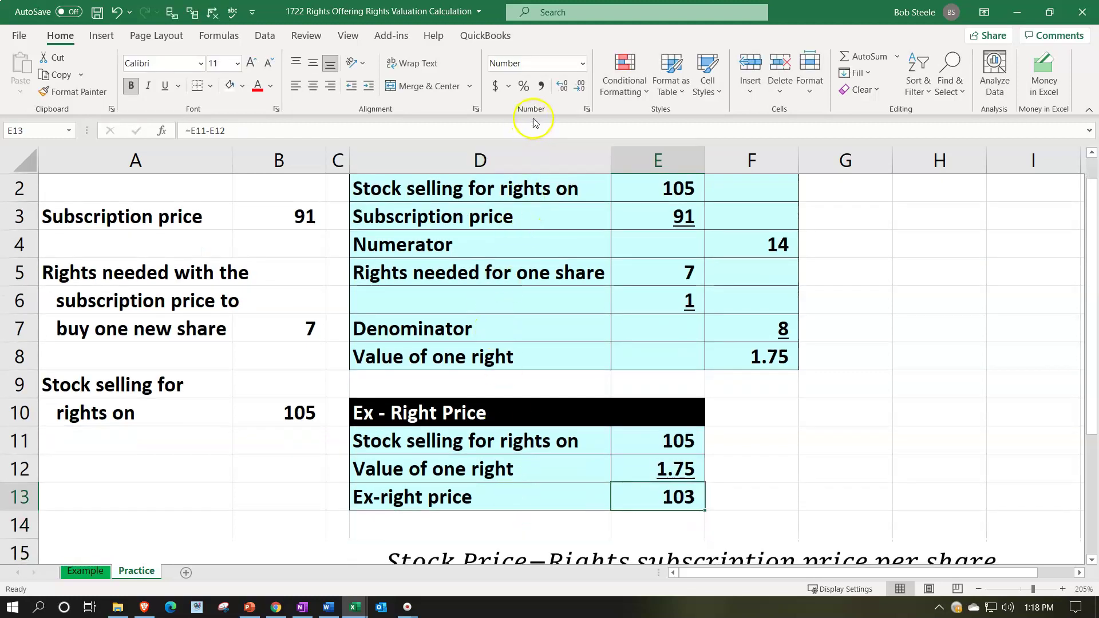
{"action": "left_click", "coordinate": [559, 86]}
{"action": "left_click", "coordinate": [559, 86]}
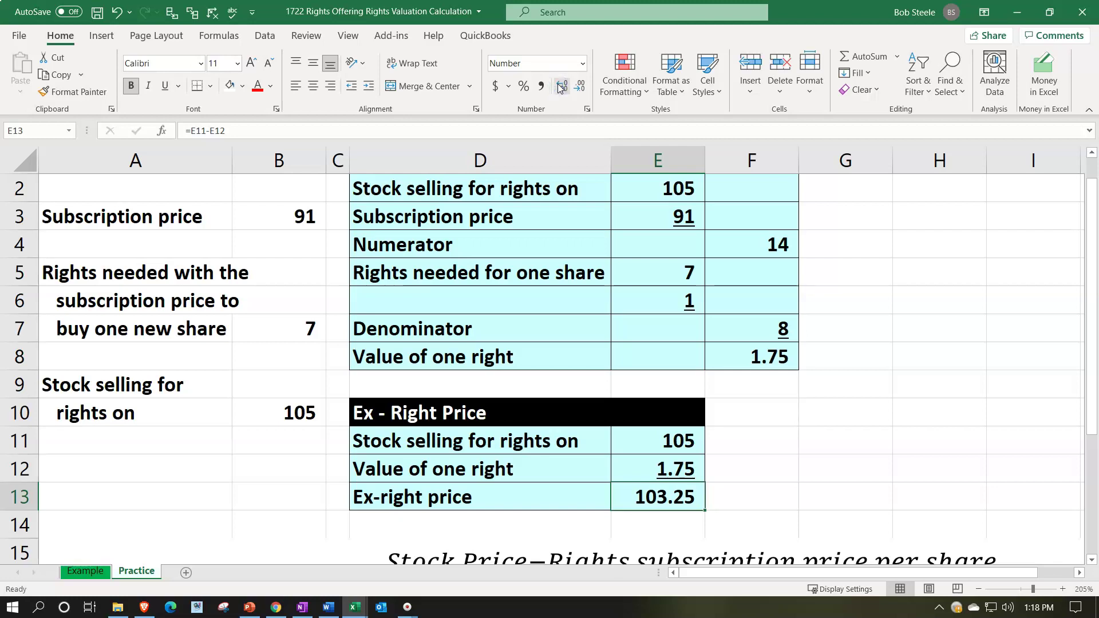
{"action": "left_click", "coordinate": [272, 465]}
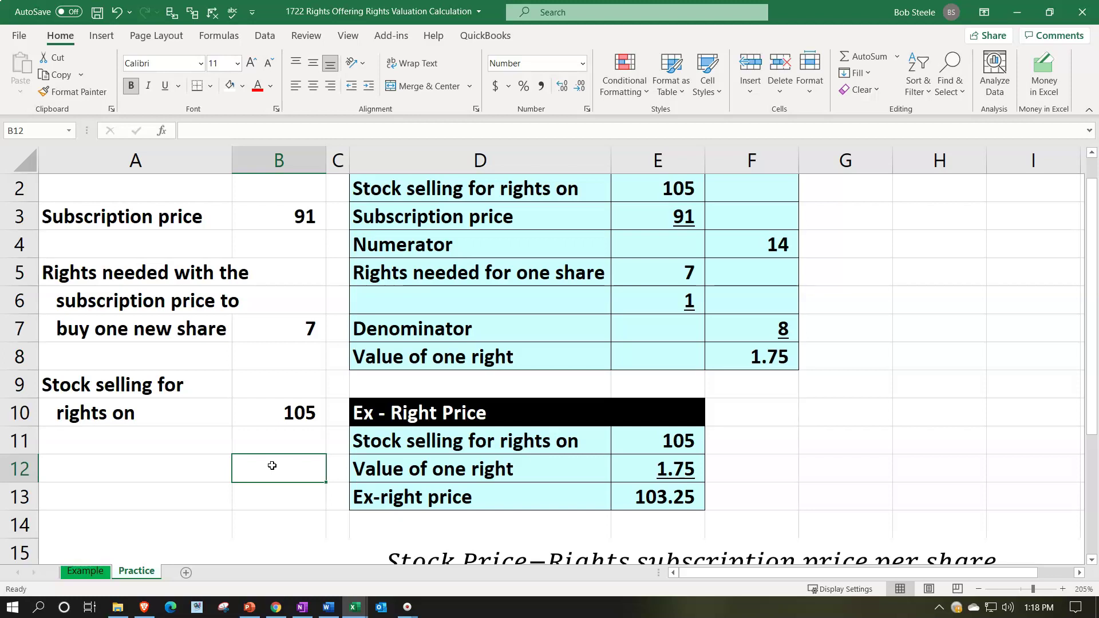
{"action": "left_click", "coordinate": [260, 463]}
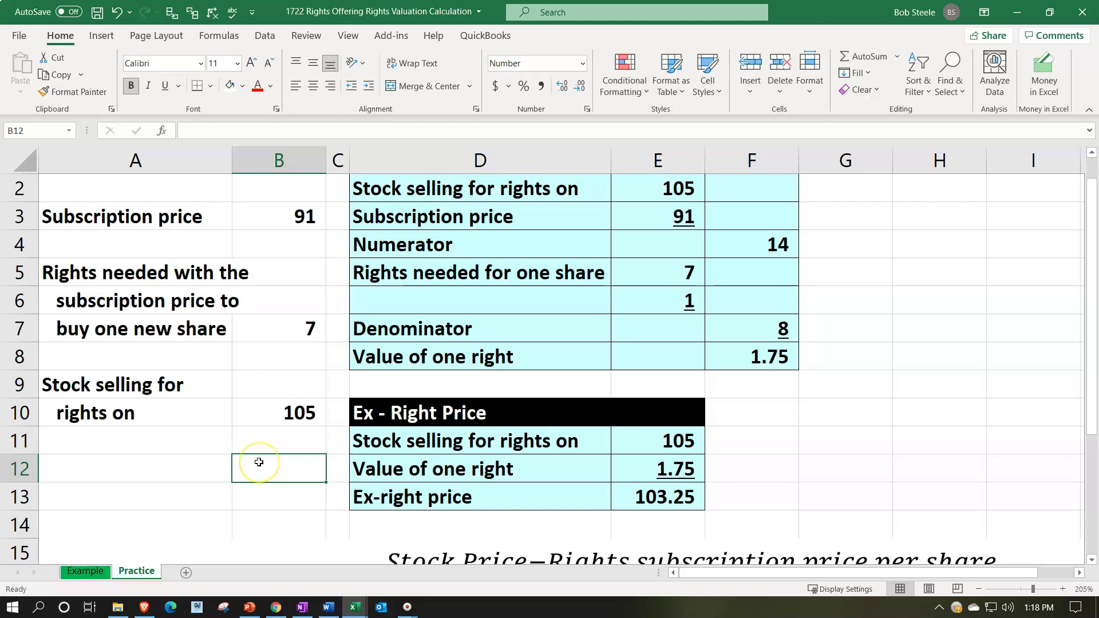